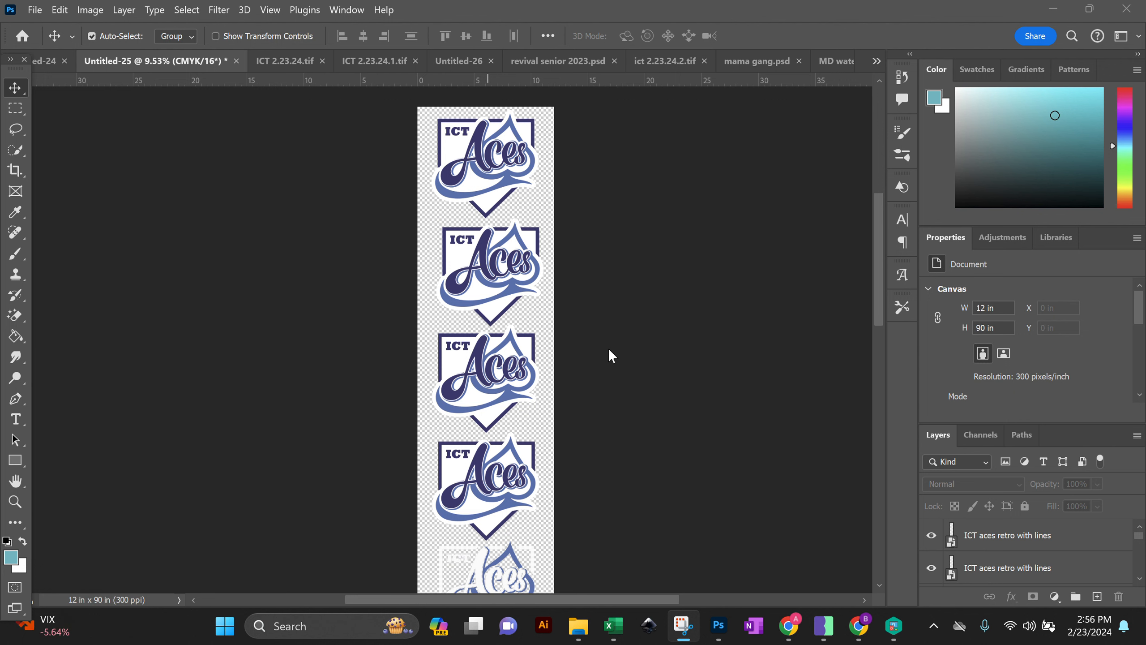
pyautogui.scroll(-2, 609, 350)
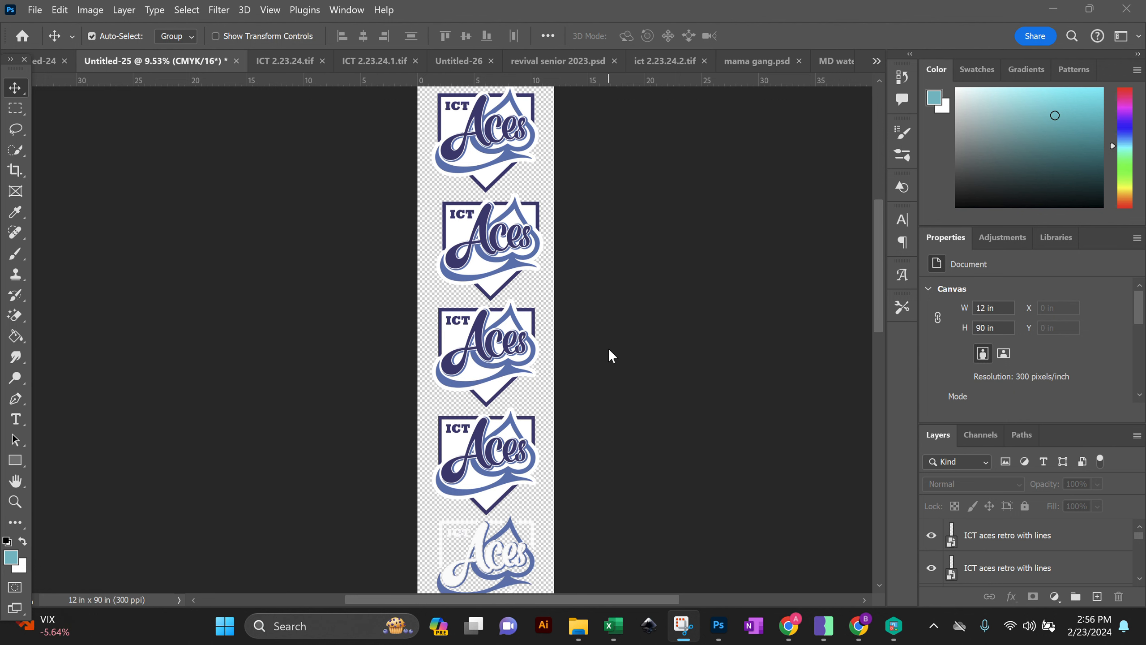
pyautogui.scroll(1, 447, 300)
pyautogui.scroll(1, 447, 303)
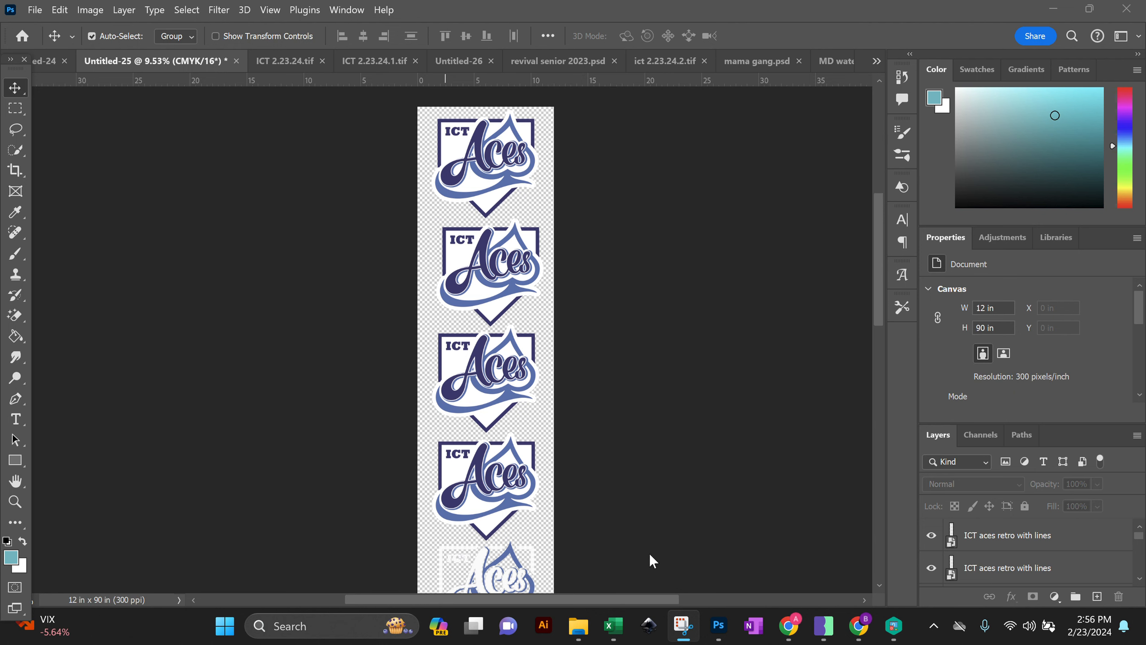
pyautogui.scroll(-2, 668, 468)
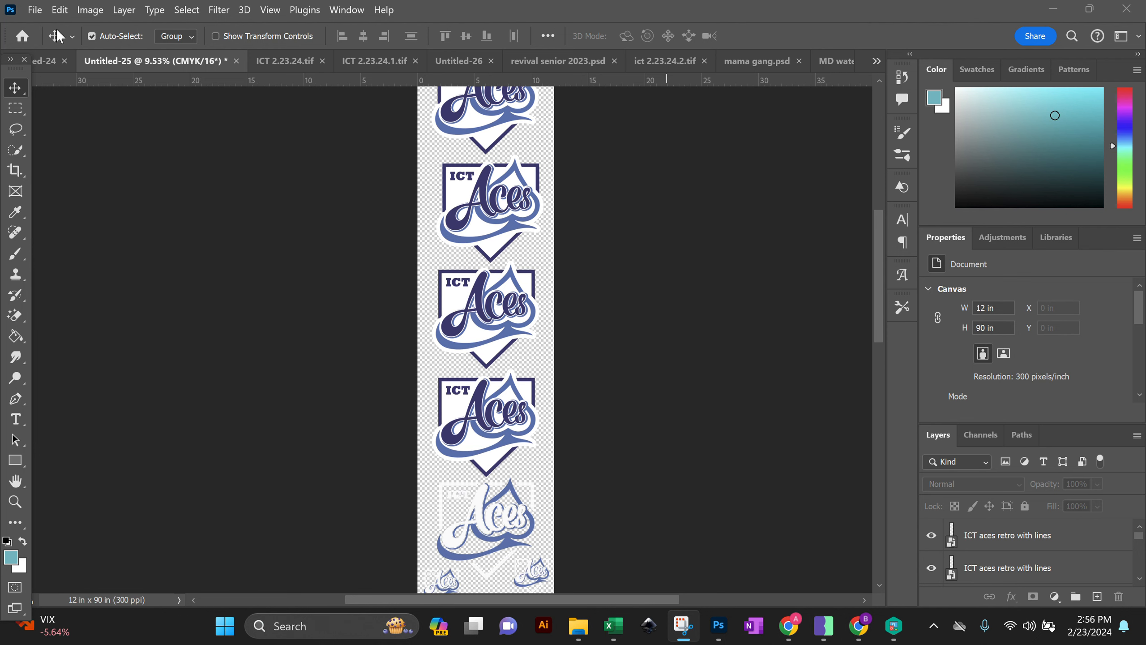
# Step: Quick-export the Aces gang sheet as a PNG named "Ict 2.23.24.5" into the "to print" folder on TOSHIBA EXT (D:)
pyautogui.click(35, 9)
pyautogui.moveTo(91, 278)
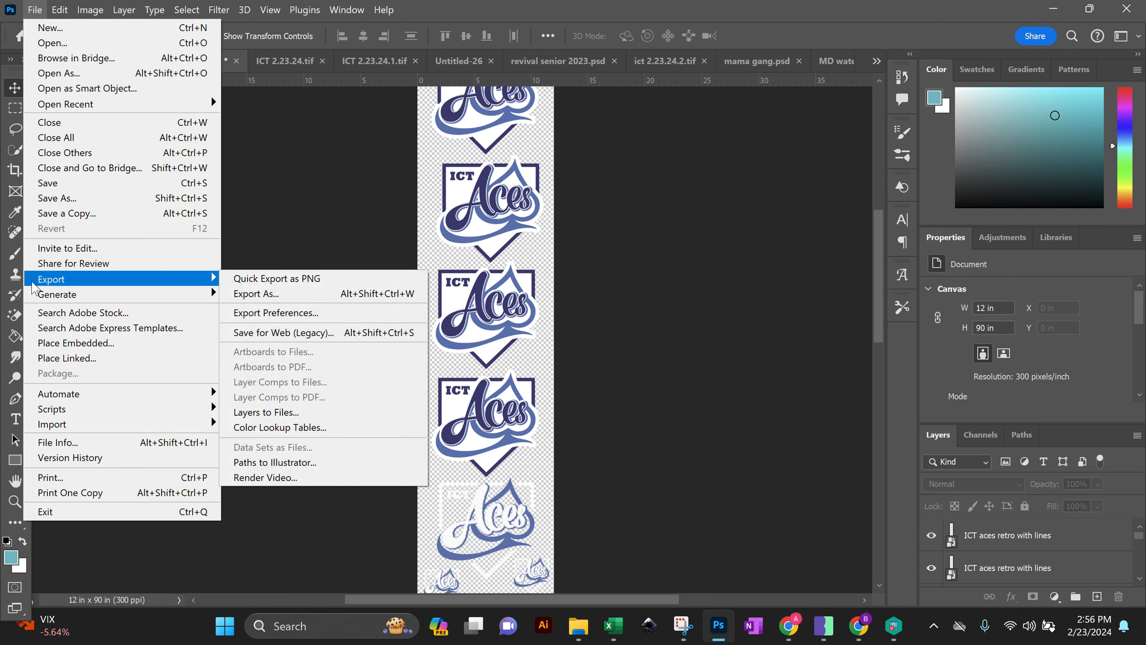
pyautogui.click(332, 278)
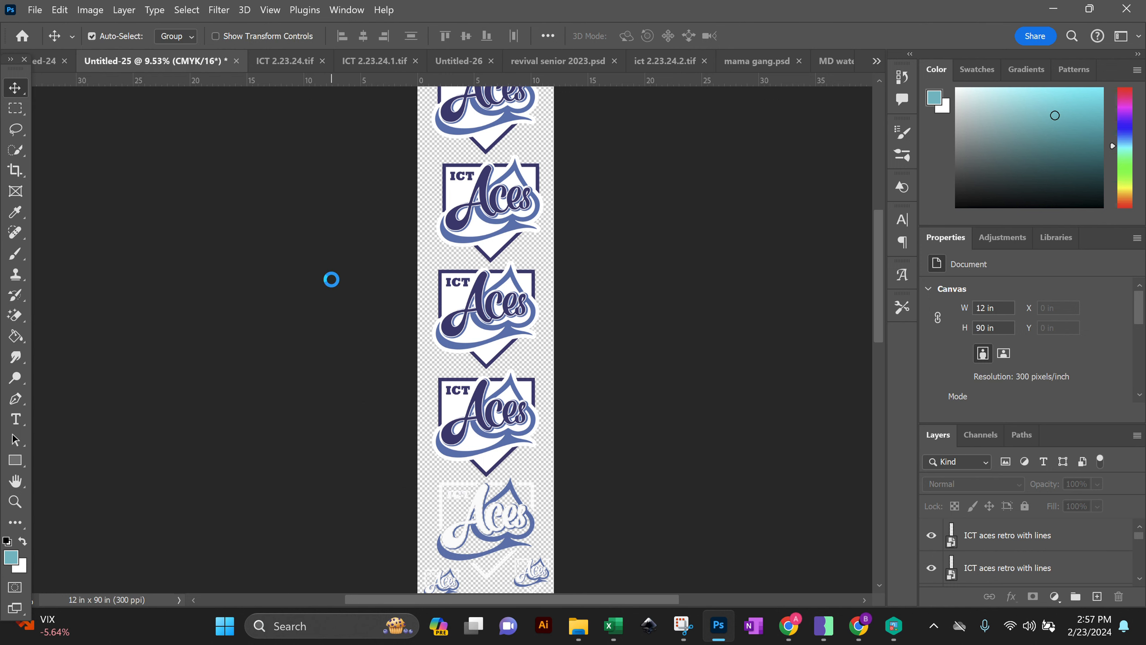
pyautogui.scroll(-3, 100, 188)
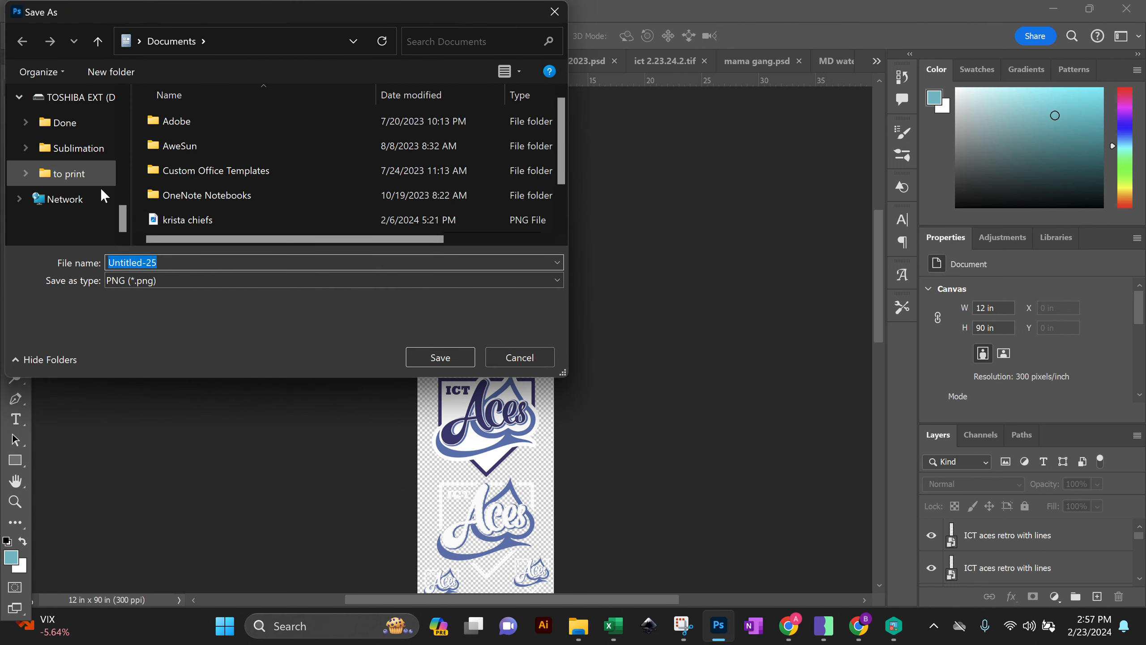
pyautogui.click(64, 175)
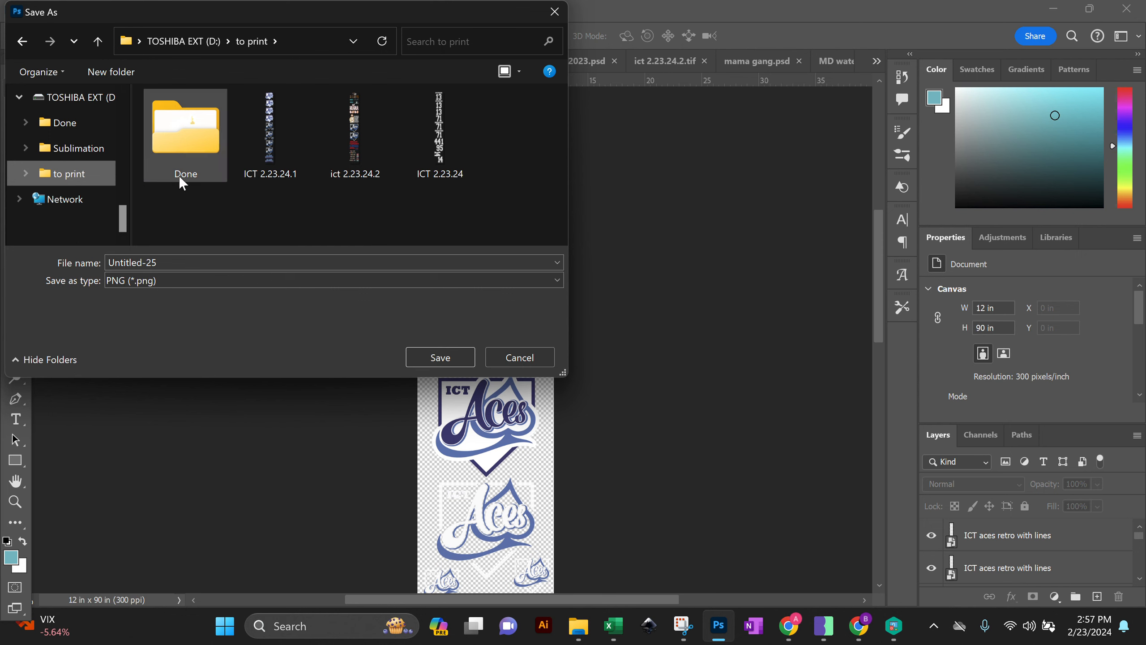
pyautogui.click(172, 260)
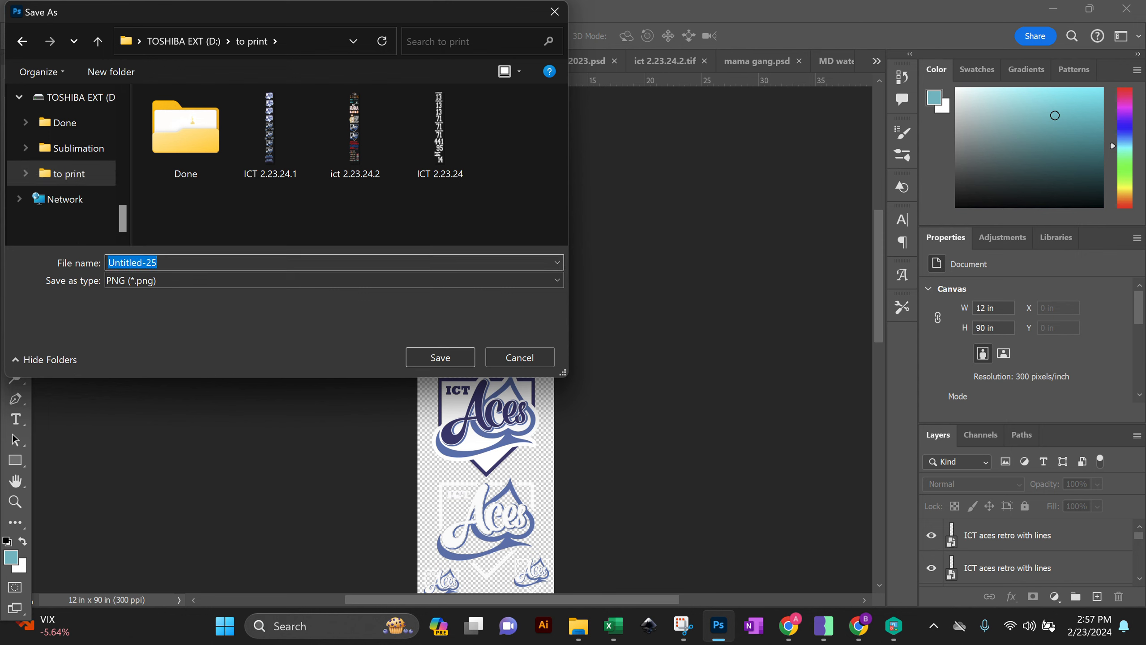
pyautogui.press('BackSpace')
pyautogui.write('I')
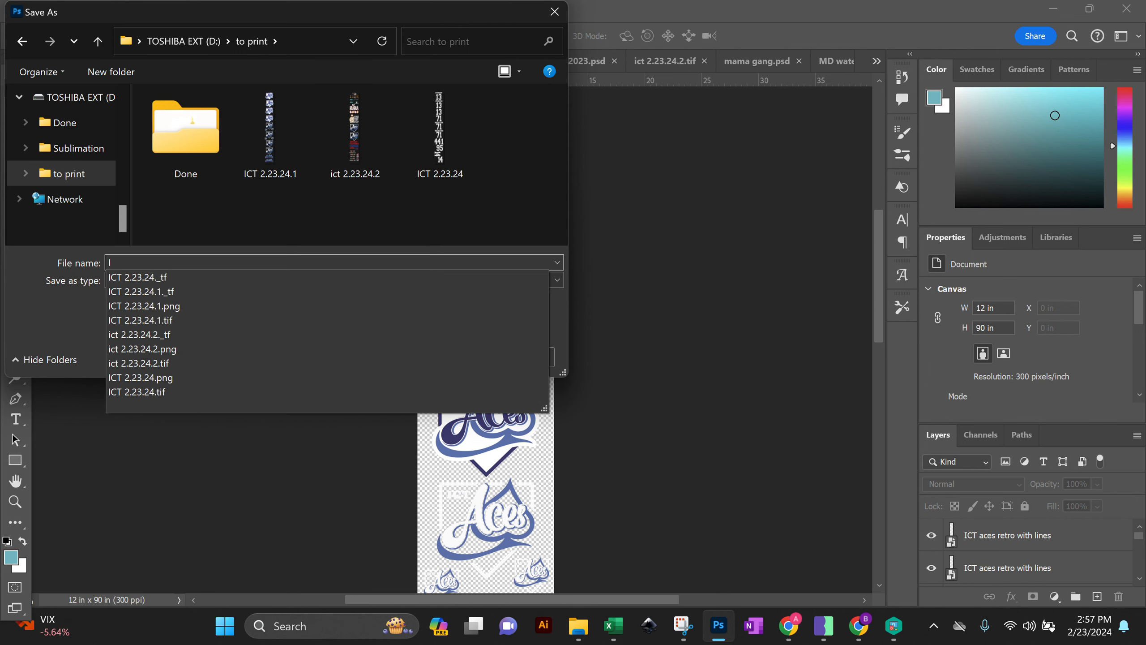
pyautogui.write('ct 2.23.24.5')
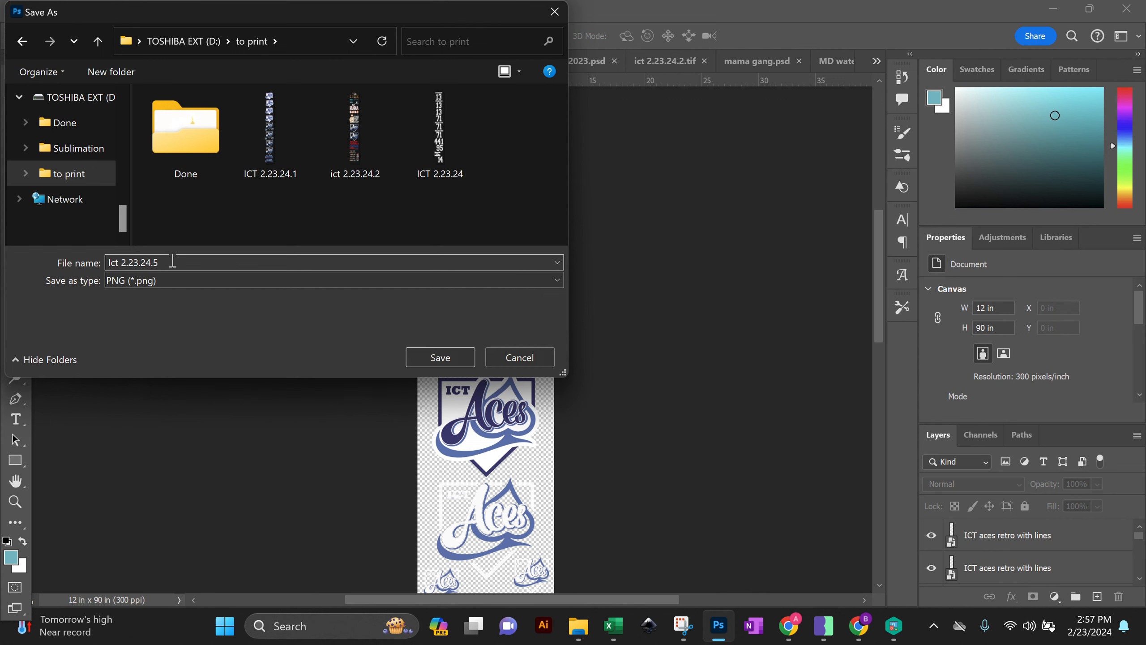
pyautogui.click(425, 351)
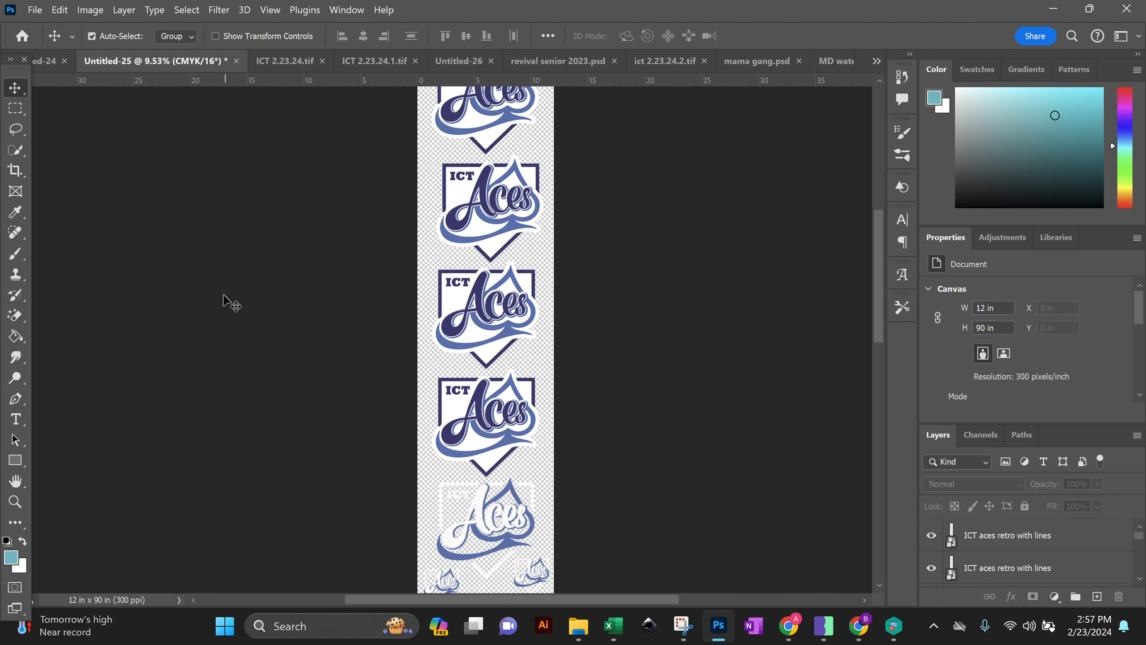
# Step: Open the exported Ict 2.23.24.5 PNG from the "to print" folder on TOSHIBA EXT (D:)
pyautogui.click(40, 14)
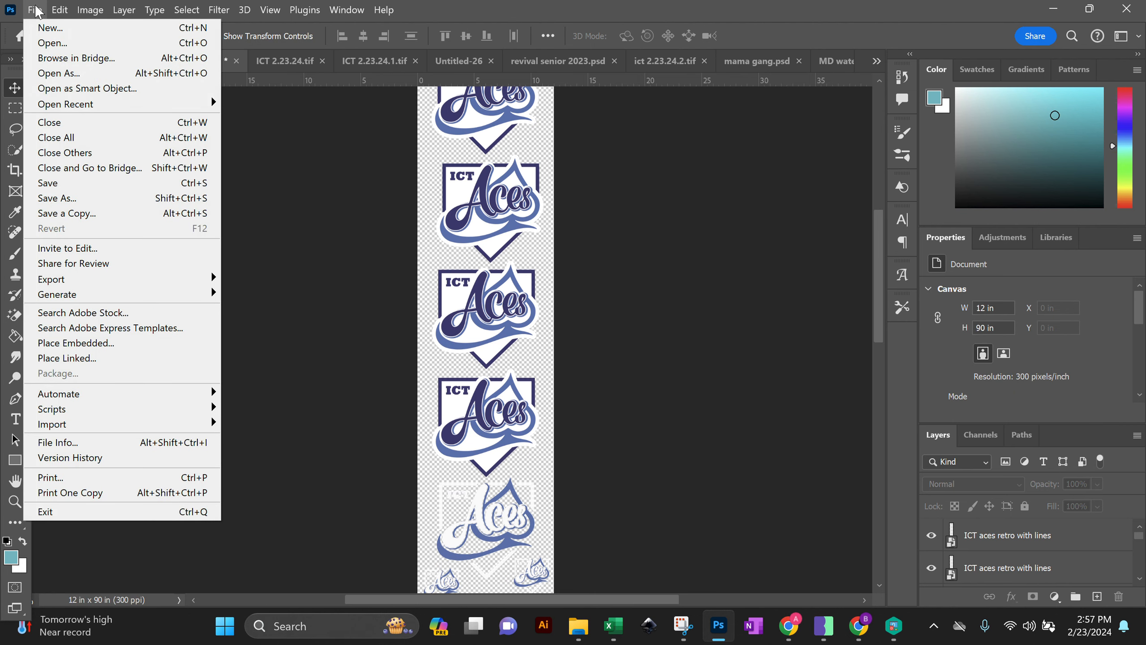
pyautogui.click(39, 46)
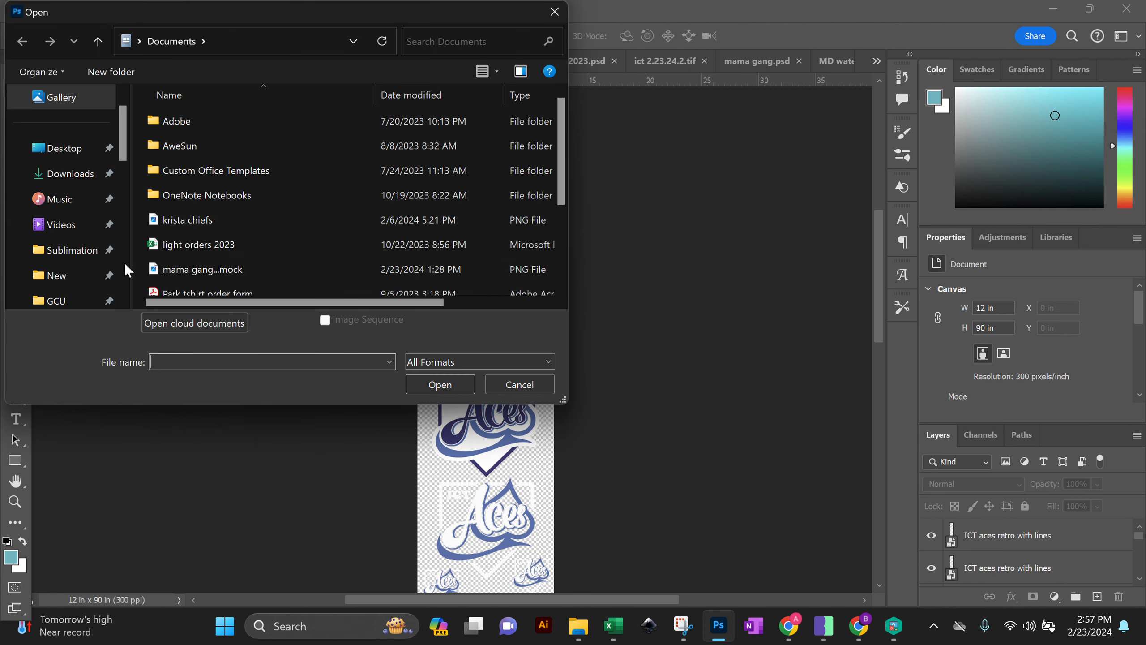
pyautogui.scroll(-5, 76, 279)
pyautogui.scroll(-6, 65, 208)
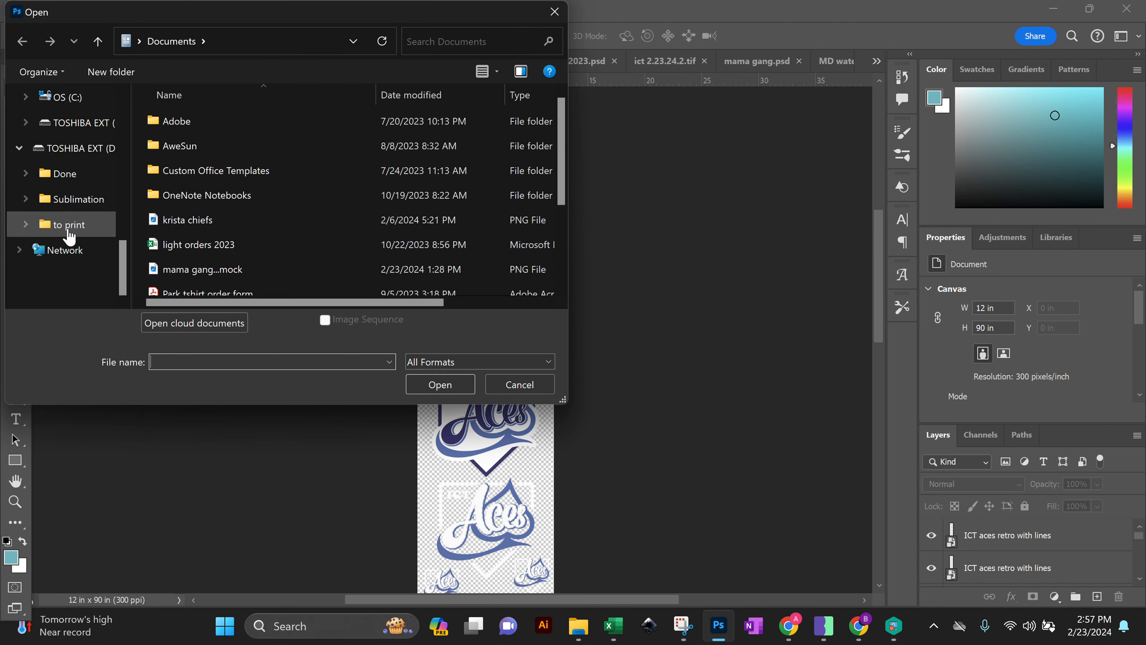
pyautogui.click(69, 224)
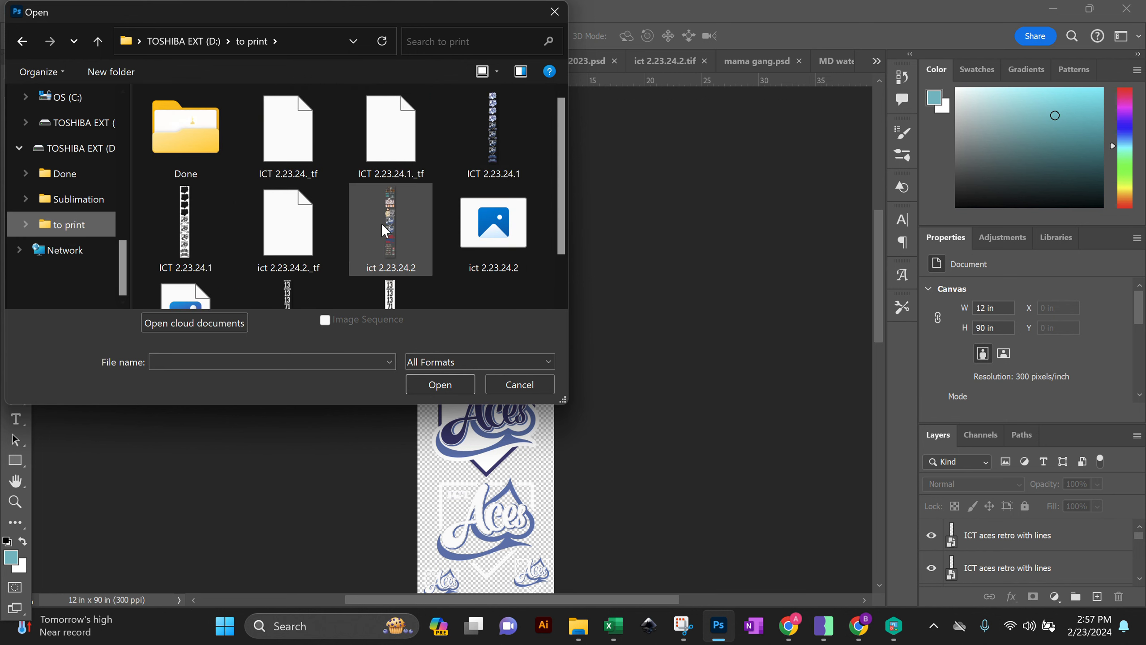
pyautogui.scroll(-1, 420, 290)
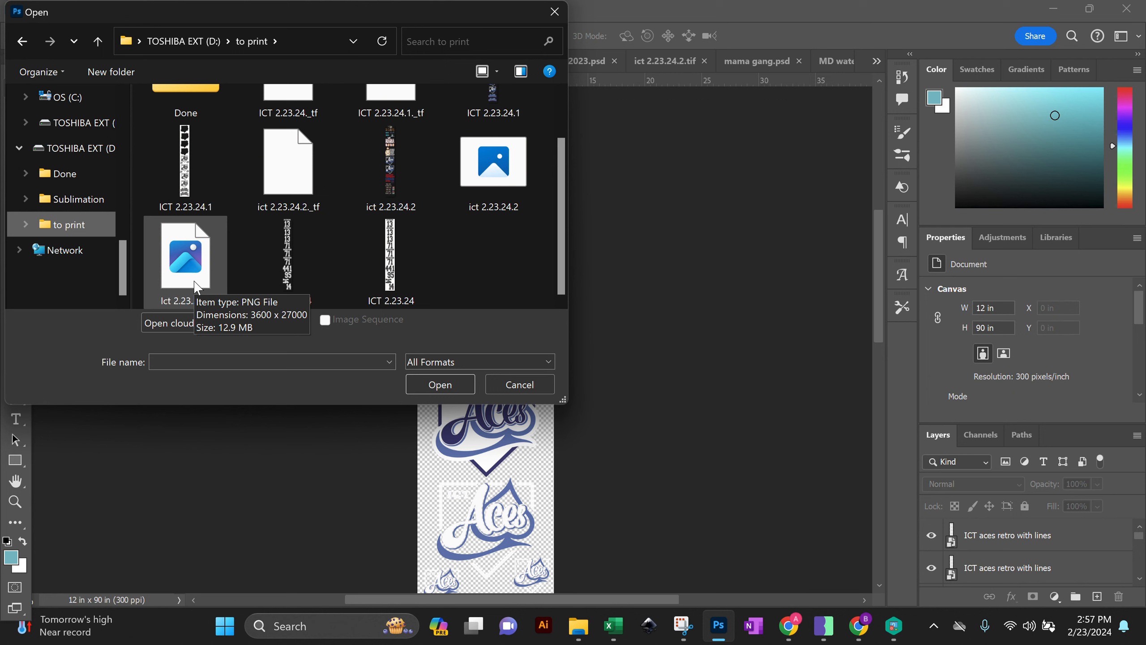
pyautogui.click(189, 262)
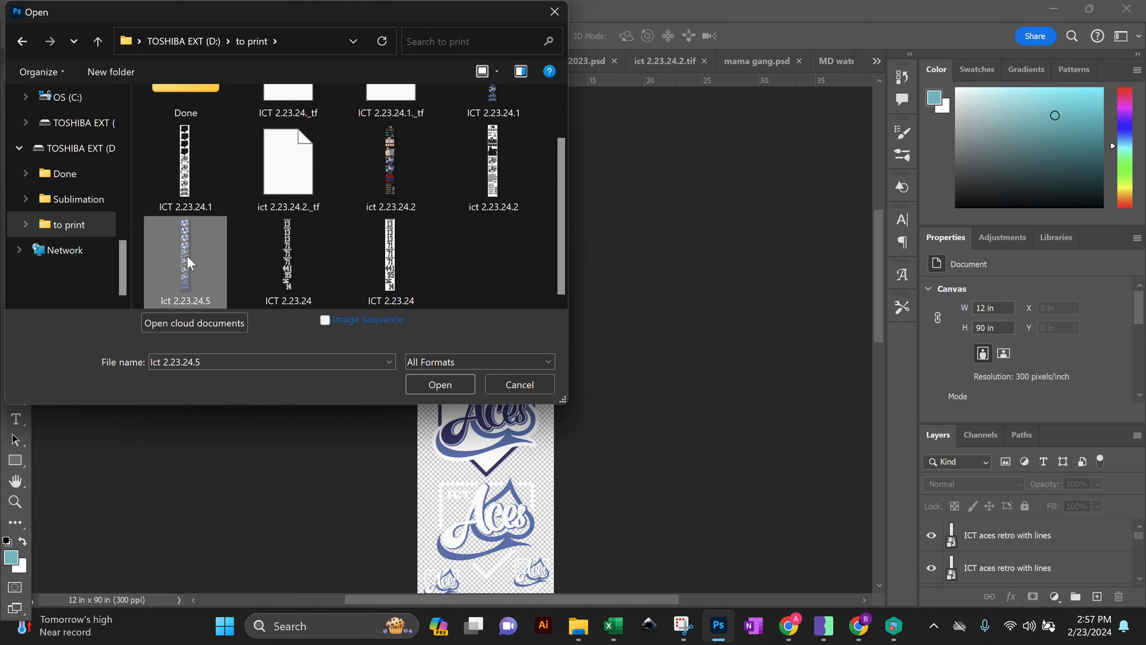
pyautogui.click(459, 384)
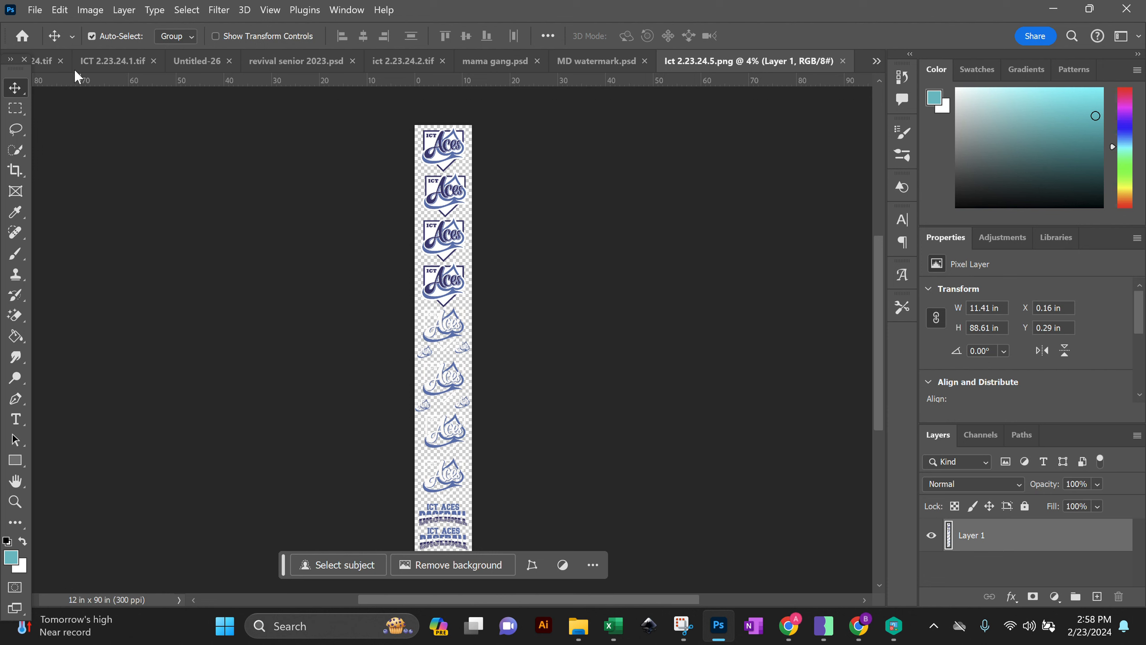
# Step: Save the opened PNG as a TIFF named Ict 2.23.24.5 in the "to print" folder, without image compression, and deselect its layer
pyautogui.click(44, 15)
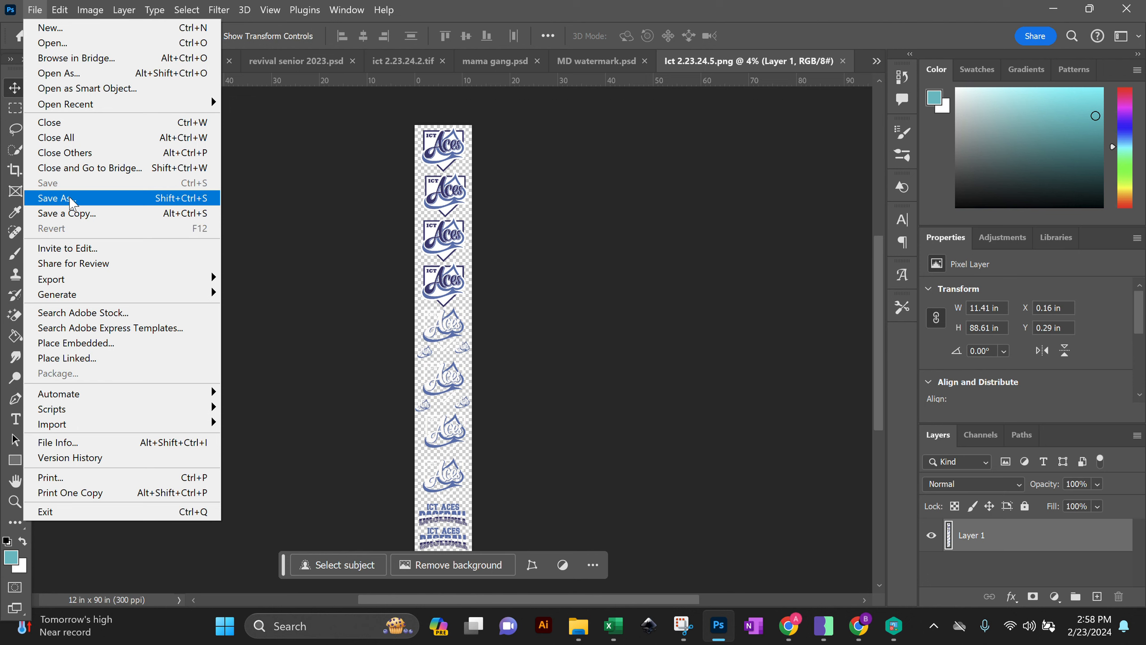
pyautogui.click(68, 198)
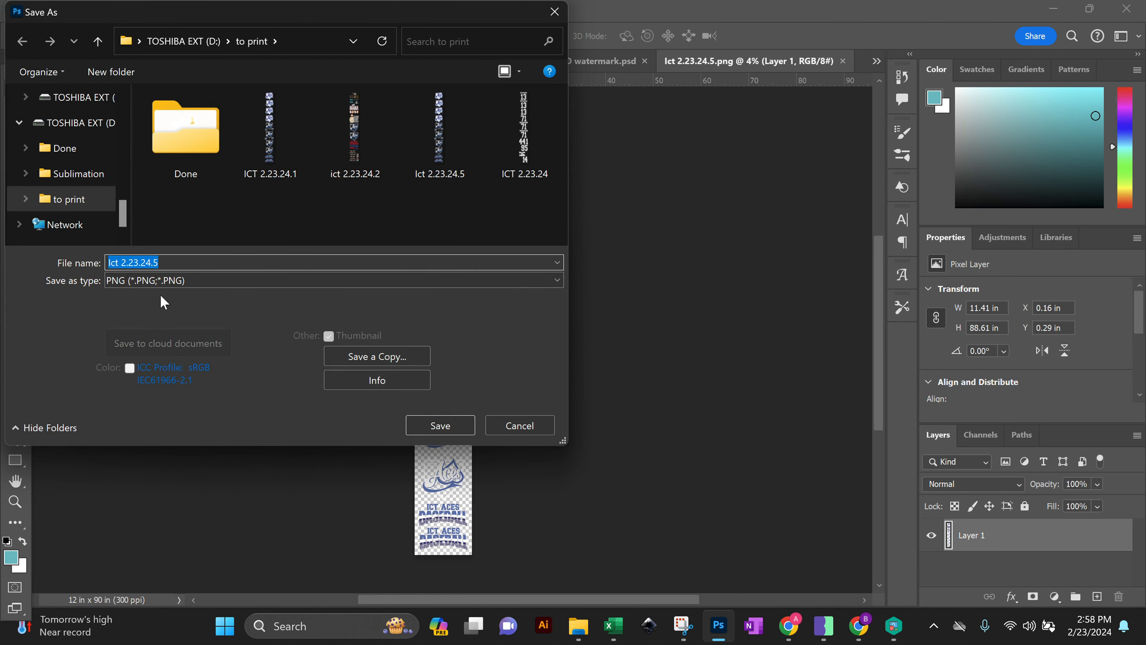
pyautogui.click(156, 279)
pyautogui.click(145, 377)
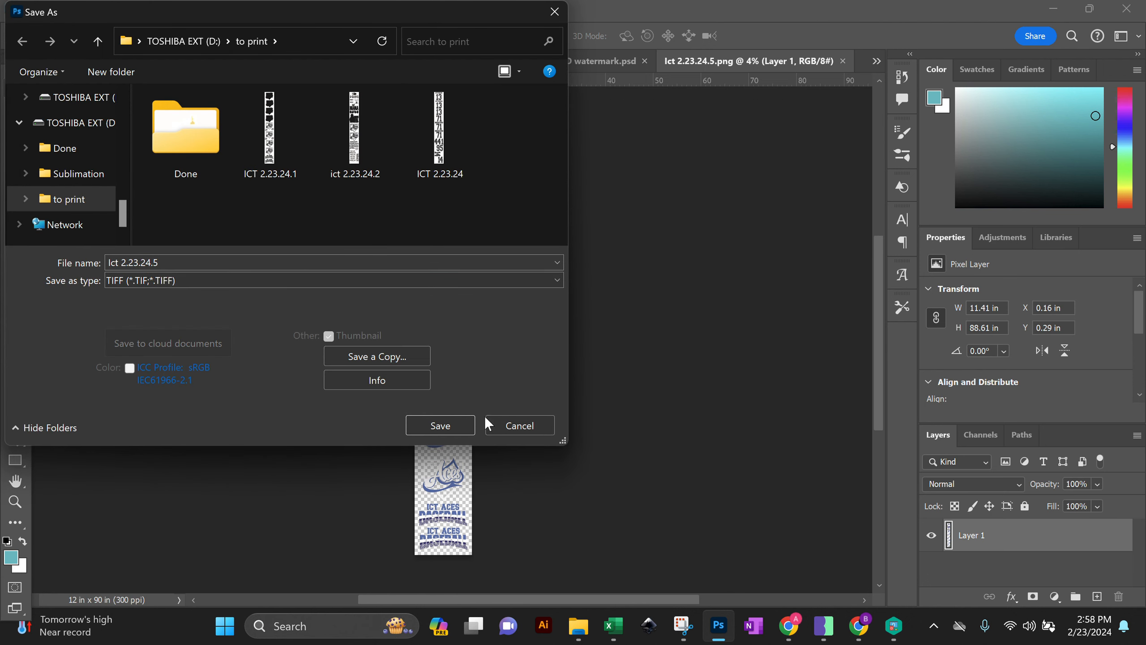
pyautogui.click(451, 423)
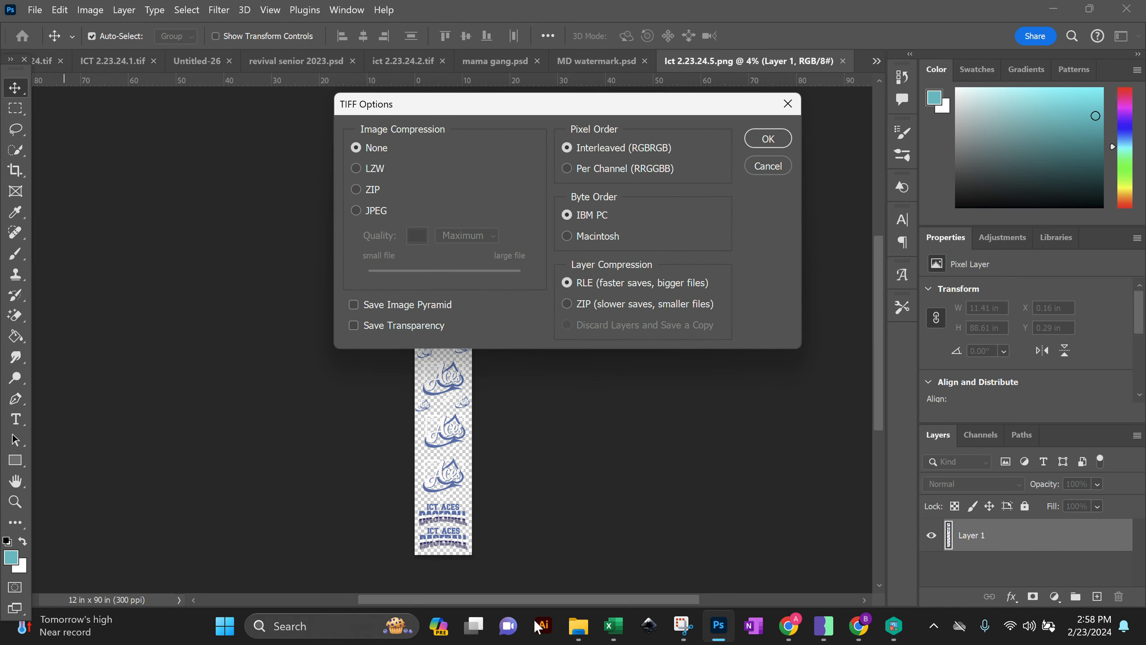
pyautogui.click(758, 141)
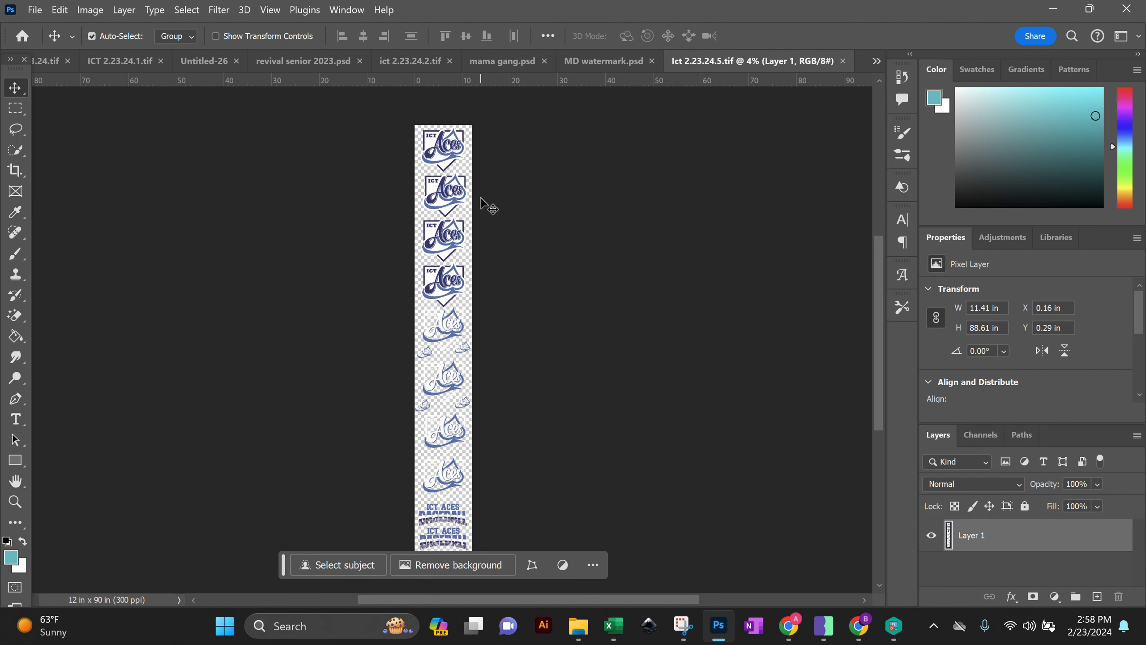
pyautogui.click(491, 246)
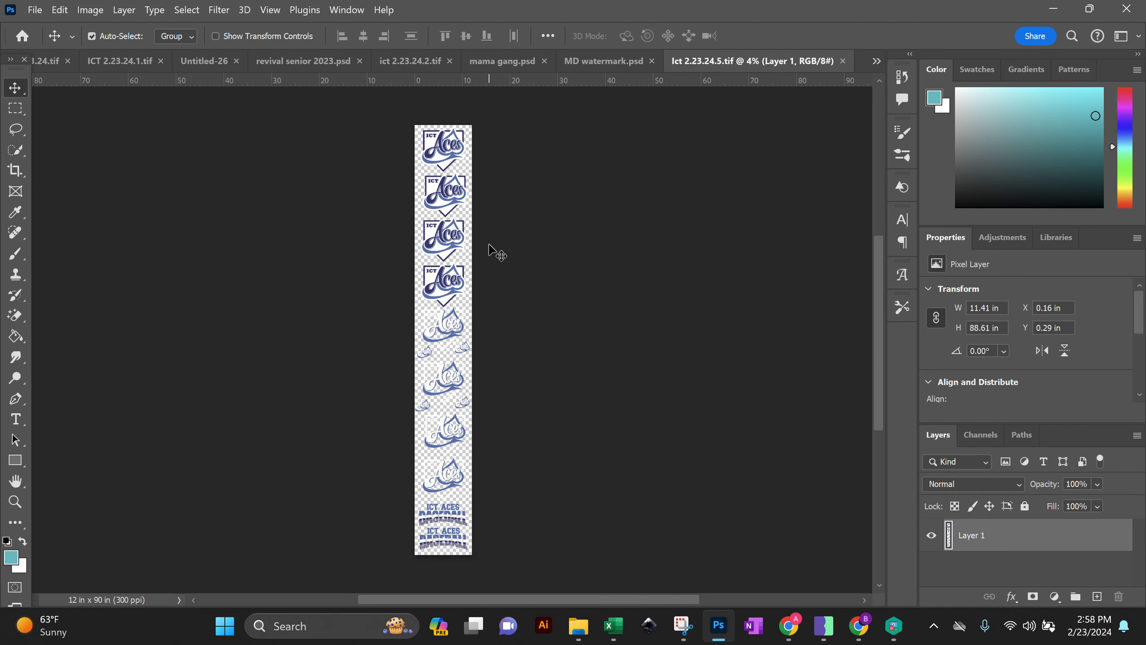
# Step: Using the Open dialog, move the files from ICT 2.23.24._tf through ict 2.23.24.2 in "to print" into its Done folder
pyautogui.click(41, 10)
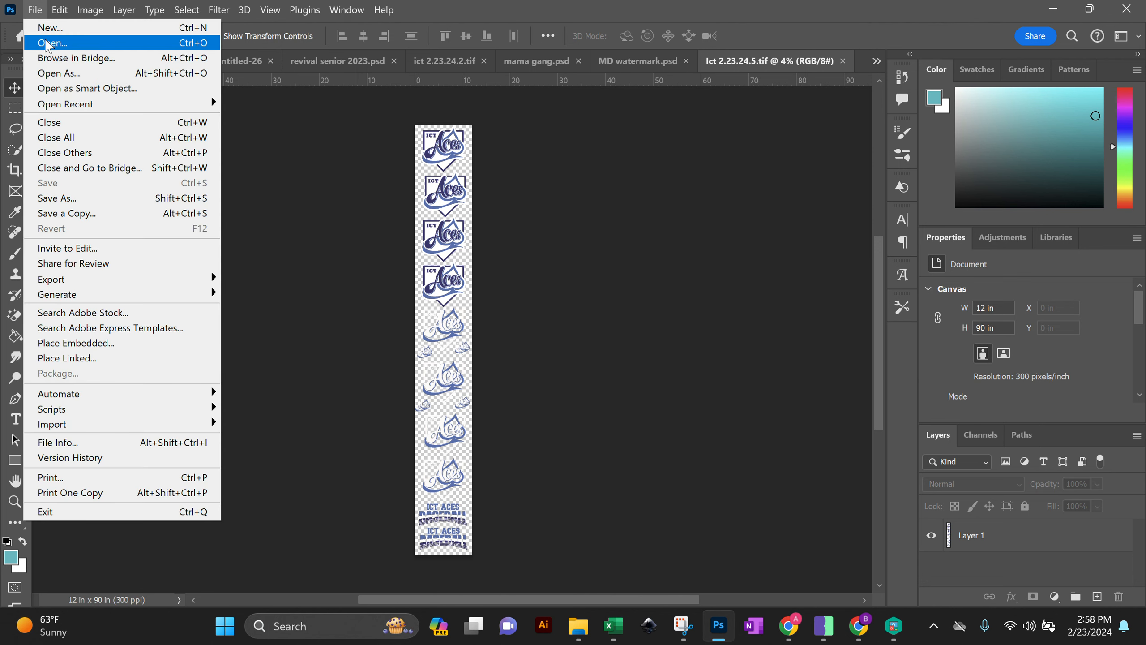
pyautogui.click(49, 43)
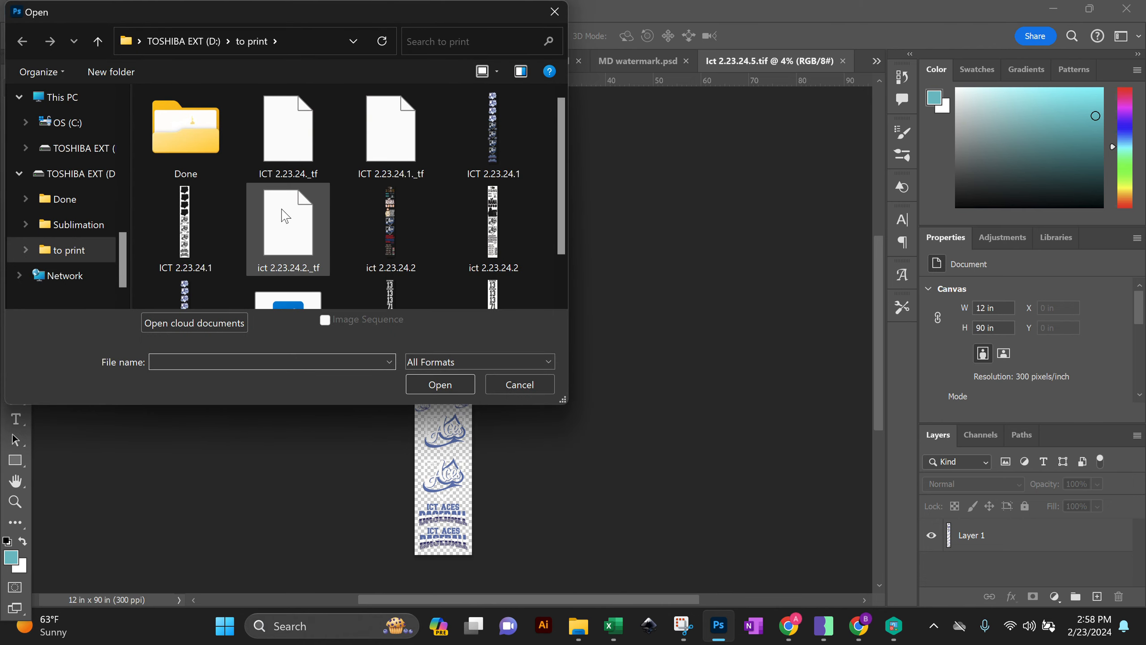
pyautogui.click(299, 146)
pyautogui.scroll(-1, 477, 246)
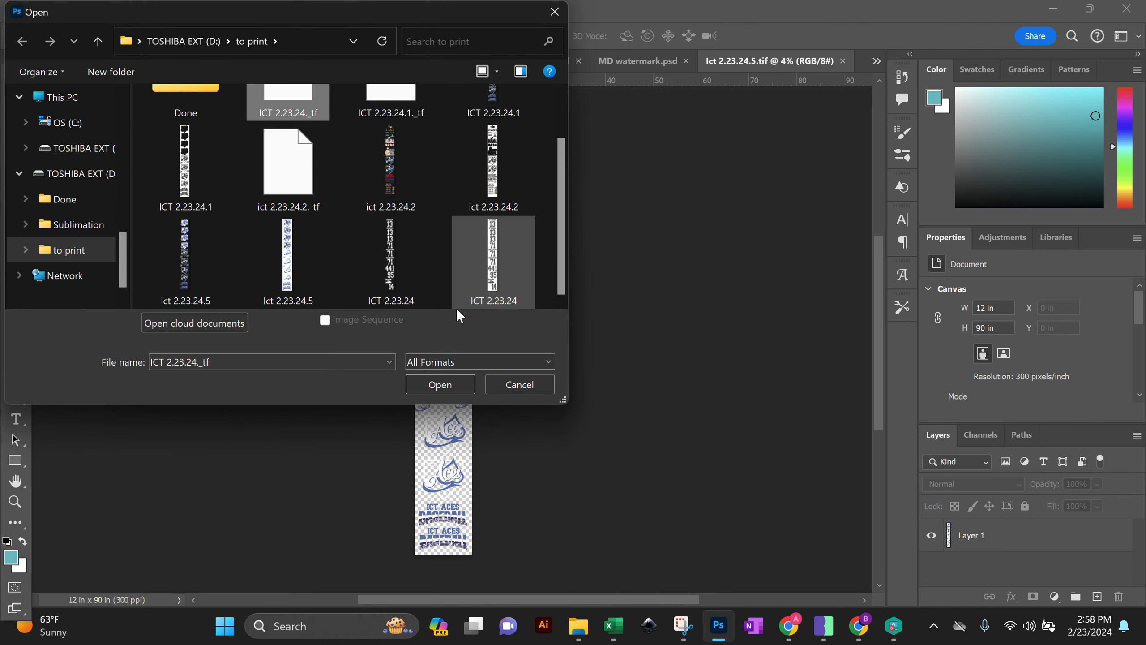
pyautogui.keyDown('shift'); pyautogui.click(497, 191); pyautogui.keyUp('shift')
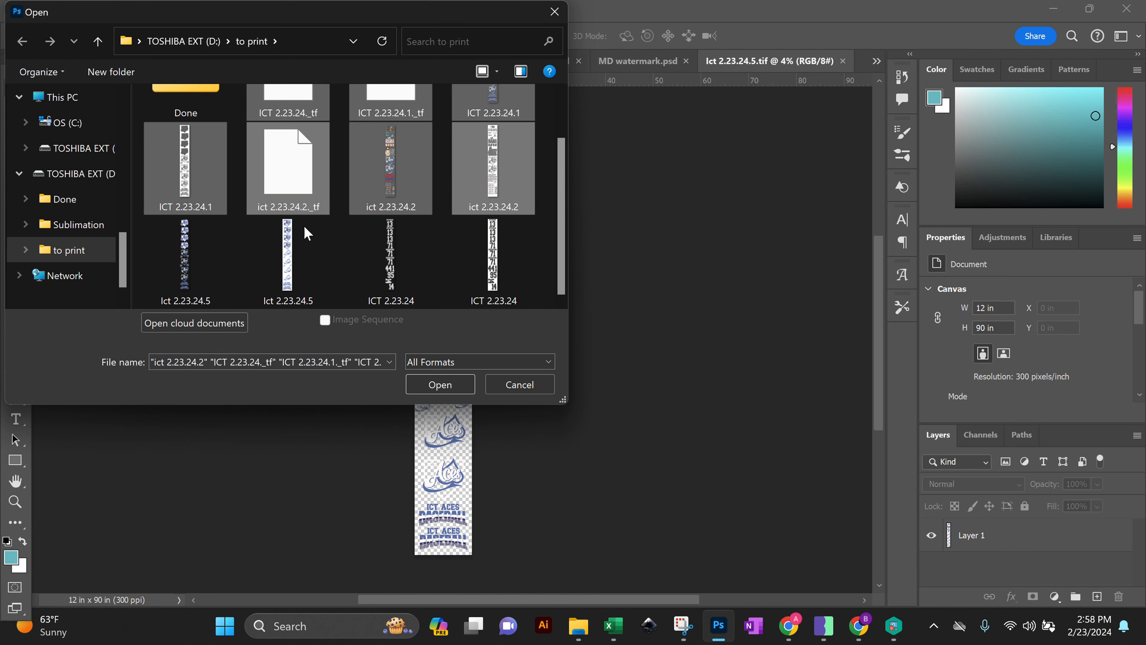
pyautogui.scroll(1, 325, 249)
pyautogui.moveTo(303, 143); pyautogui.dragTo(180, 132)
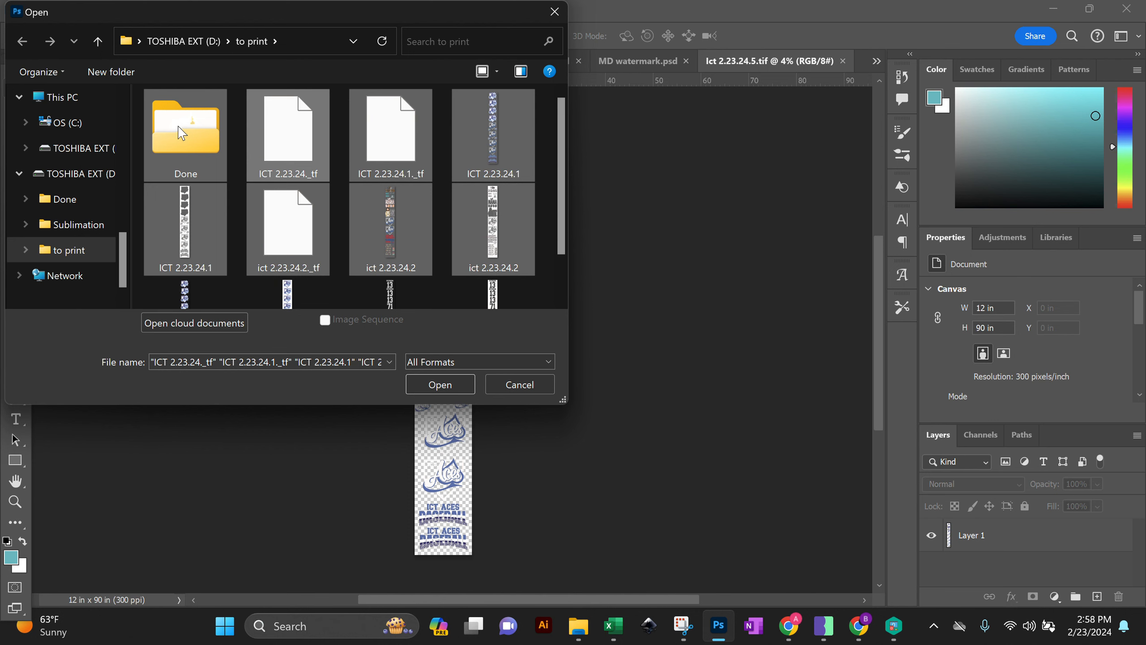
# Step: Move the Ict 2.23.24.5 TIFF and both ICT 2.23.24 files into the Done folder
pyautogui.click(334, 158)
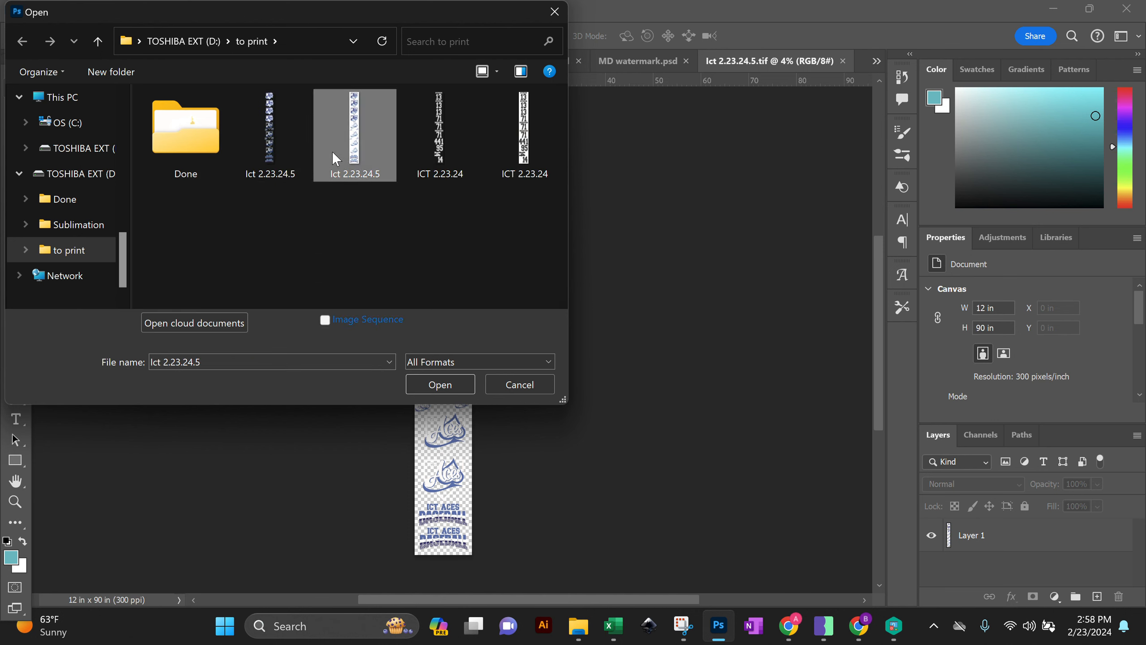
pyautogui.keyDown('shift'); pyautogui.click(525, 156); pyautogui.keyUp('shift')
pyautogui.moveTo(354, 150); pyautogui.dragTo(185, 145)
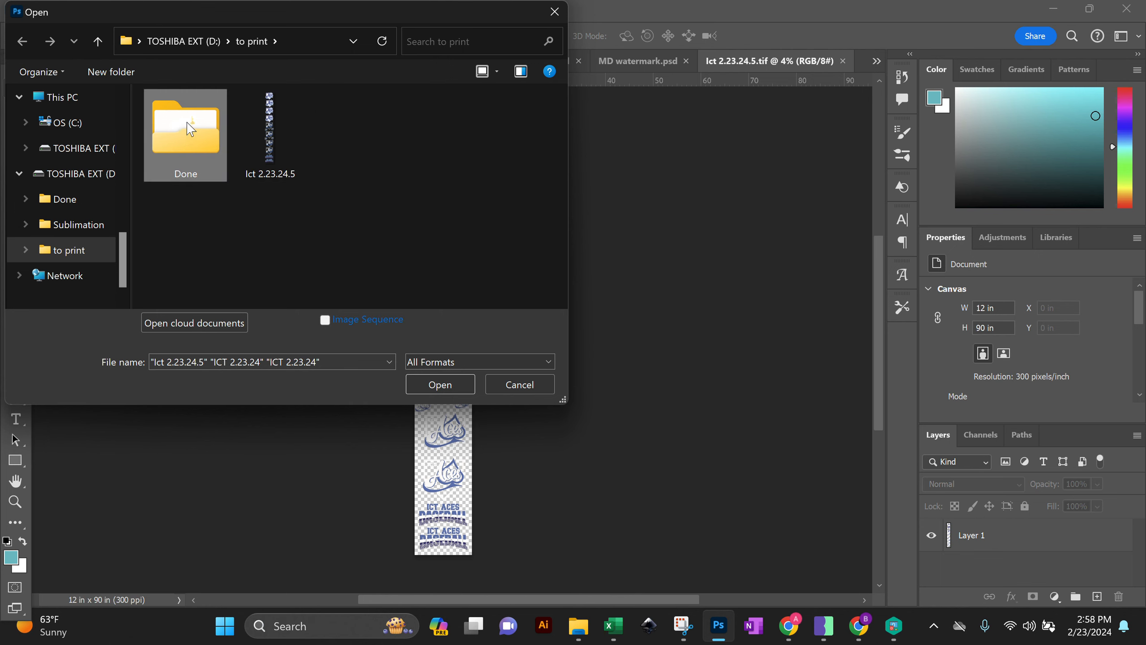
# Step: Look through the archived print files in the Done folder in tile view, return to "to print", and dismiss the Open dialog
pyautogui.doubleClick(162, 144)
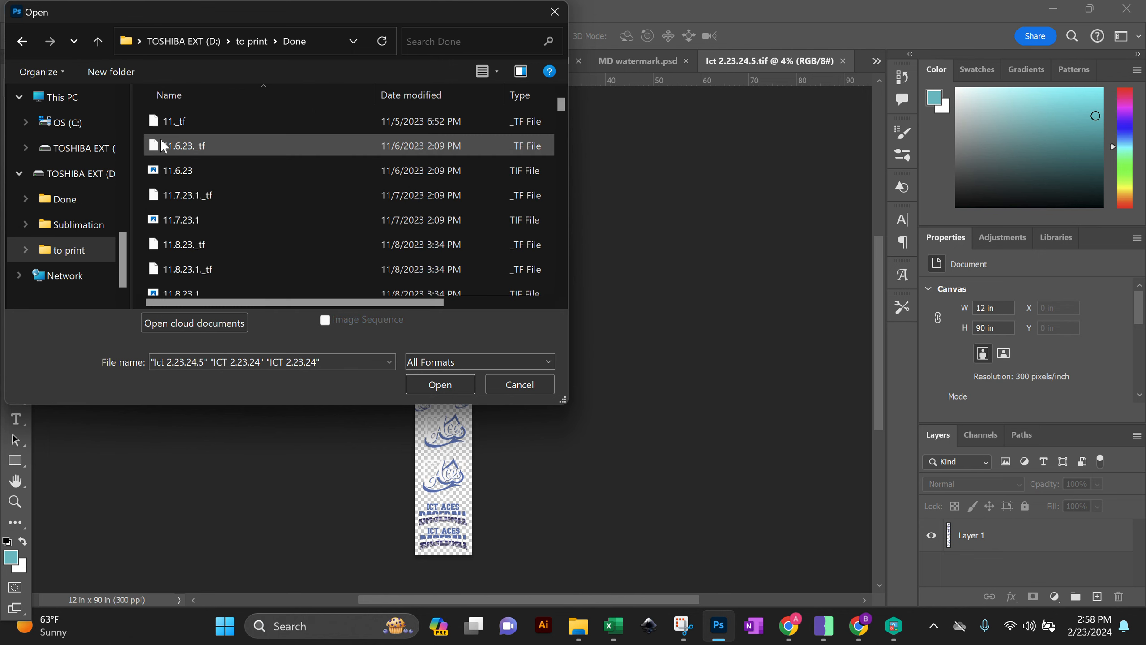
pyautogui.scroll(-5, 184, 152)
pyautogui.scroll(3, 187, 157)
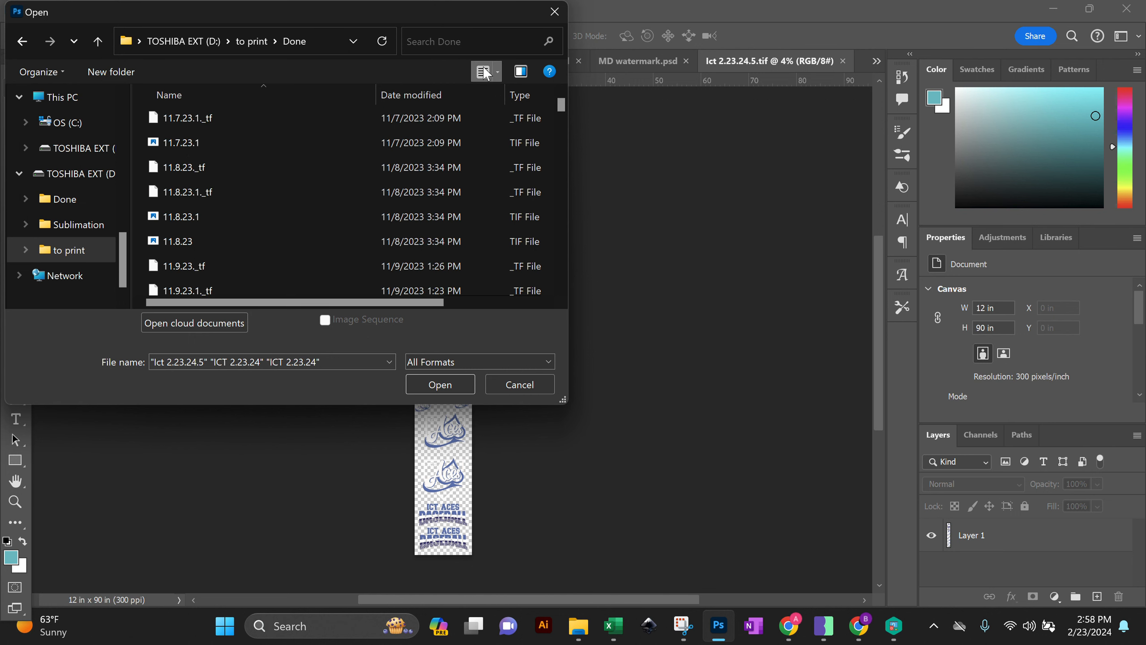
pyautogui.click(483, 72)
pyautogui.scroll(-2, 397, 198)
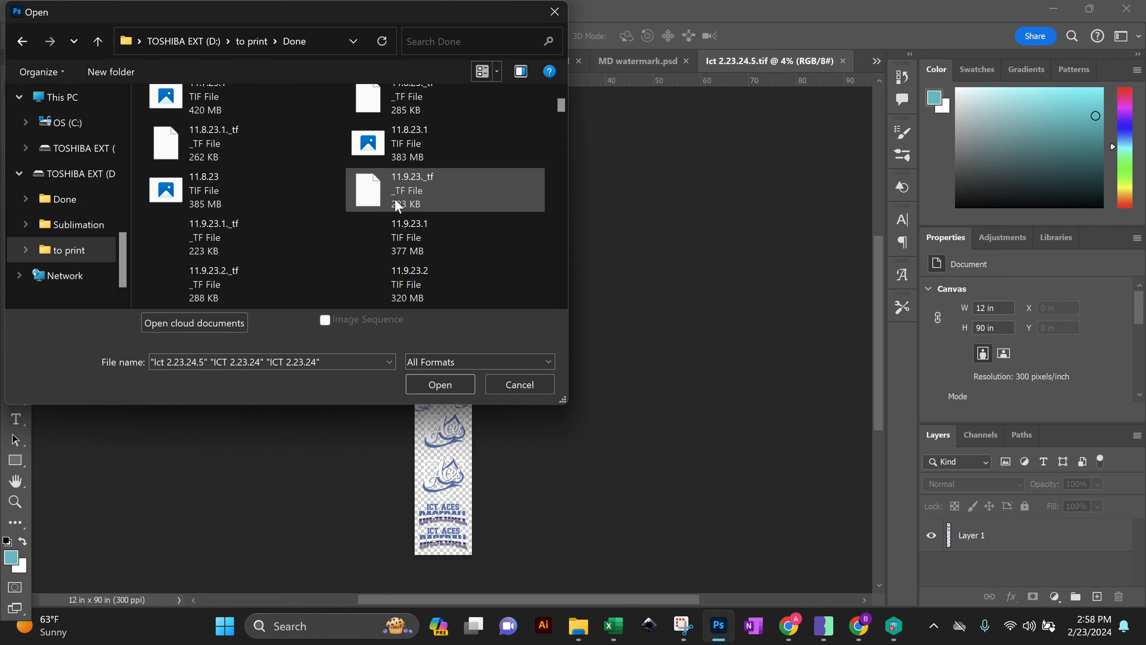
pyautogui.scroll(-2, 559, 103)
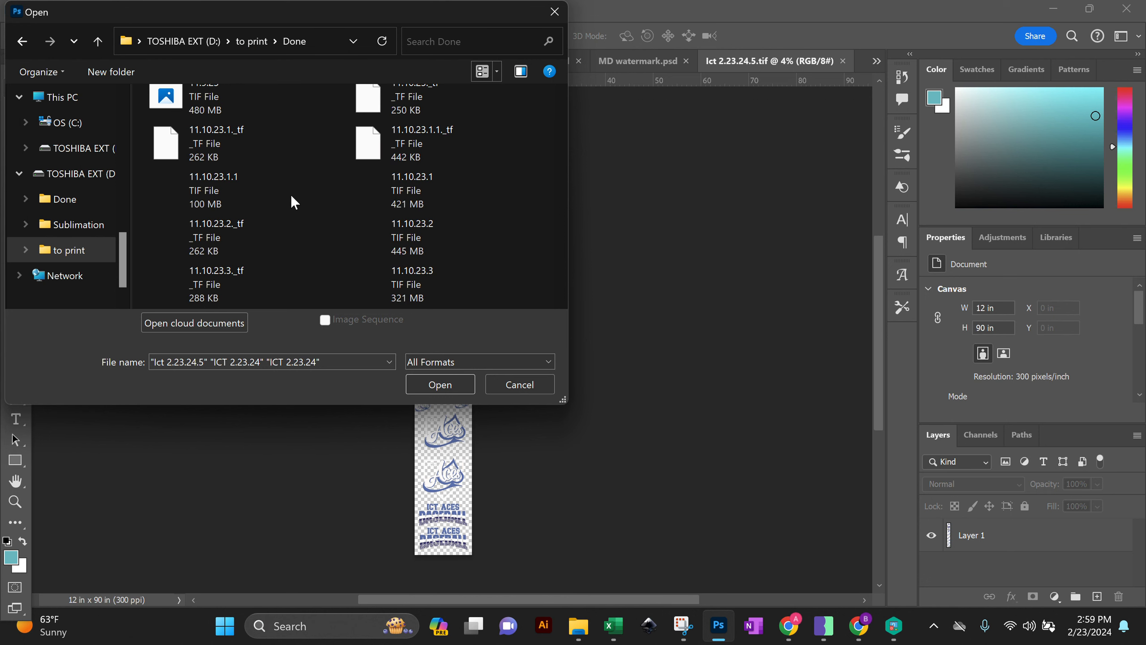
pyautogui.scroll(-5, 302, 212)
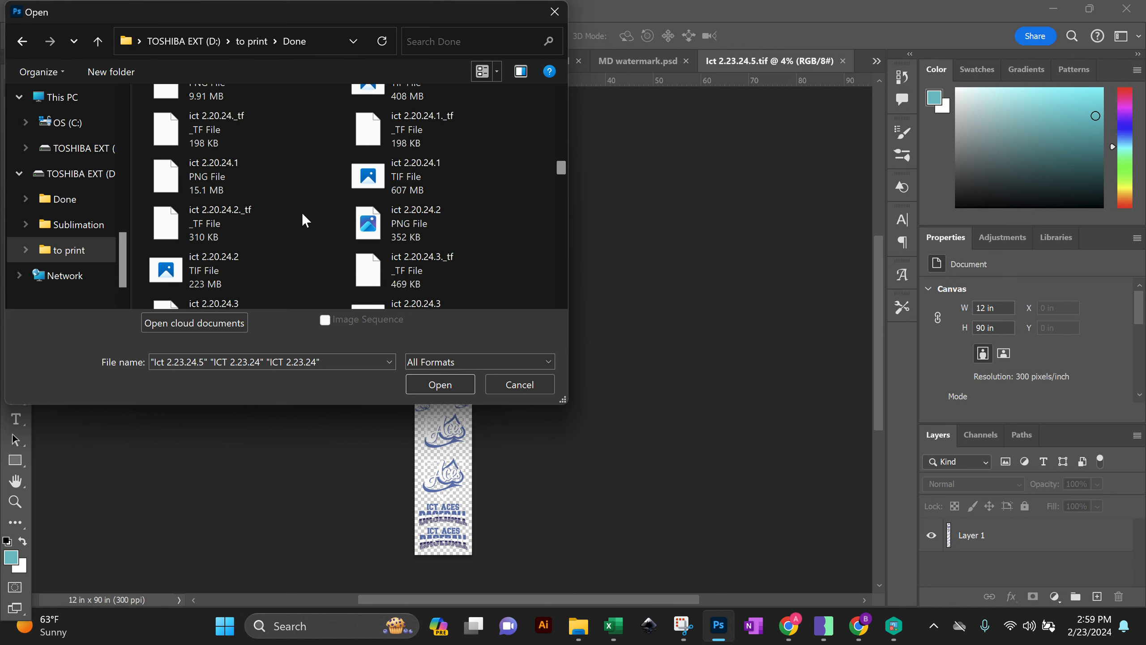
pyautogui.click(255, 43)
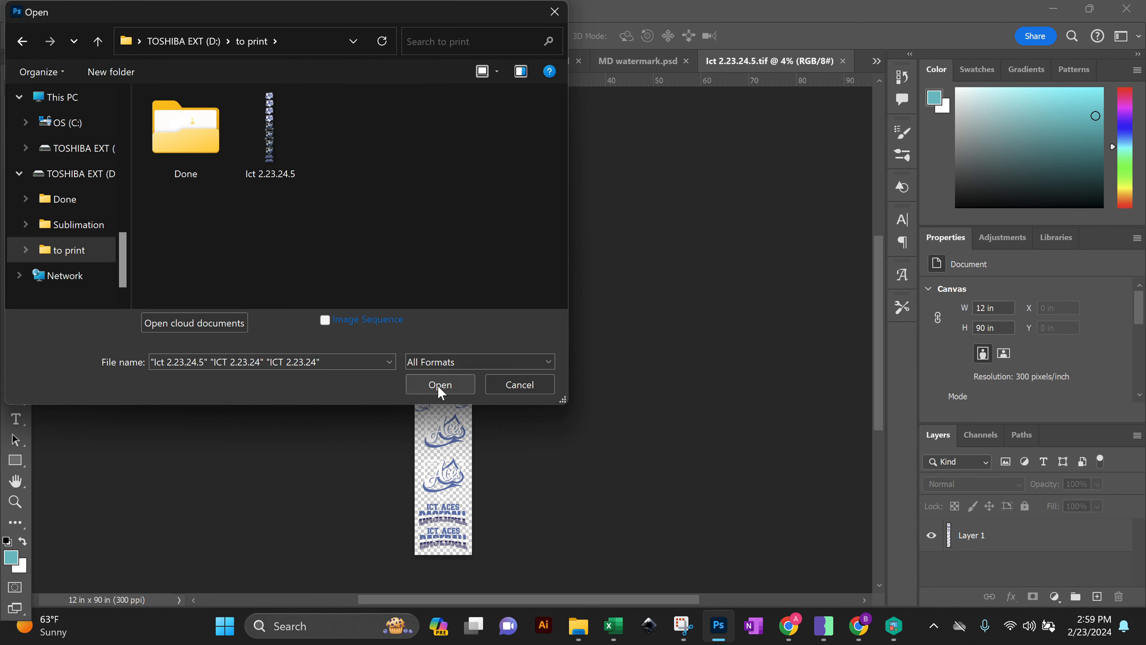
pyautogui.click(519, 384)
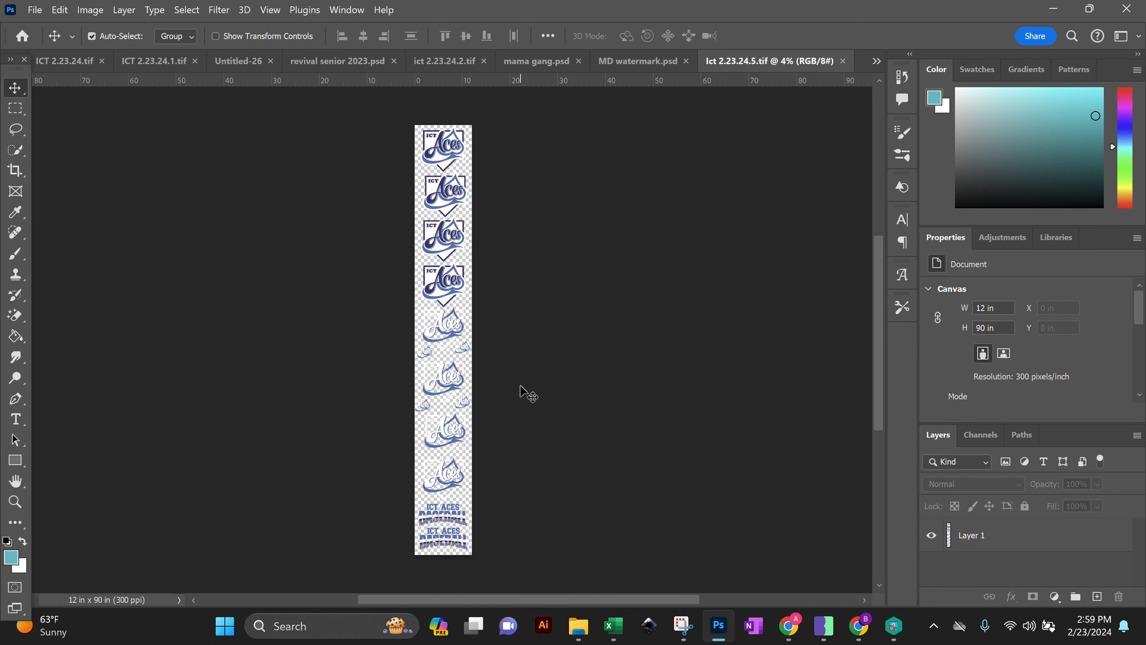